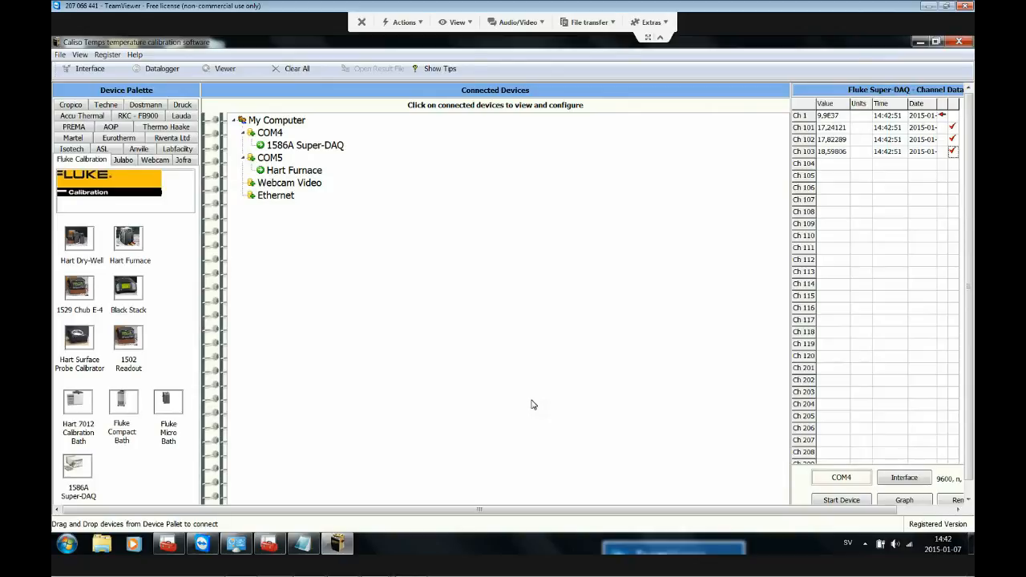
In the datalogger, mark Fluke 1586 Ch 101 as the reference and the COM5 block setpoint as the setpoint channel.
{"action": "left_click", "coordinate": [308, 172]}
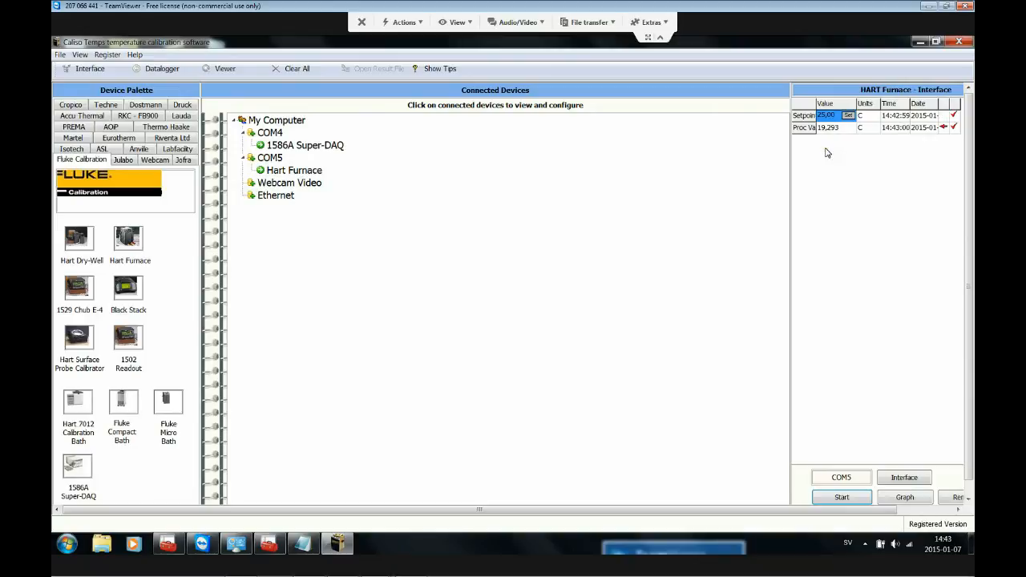
{"action": "left_click", "coordinate": [321, 147]}
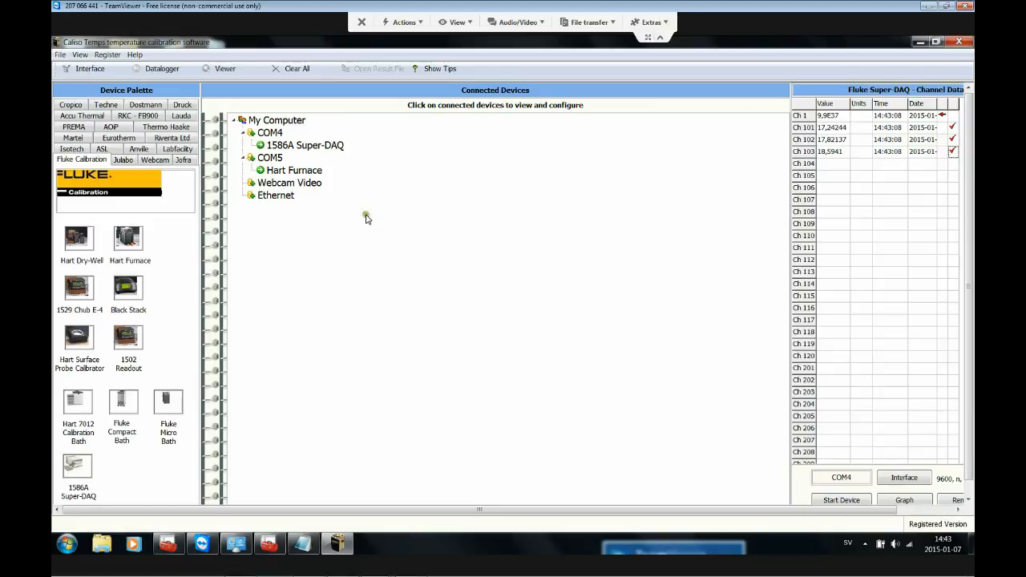
{"action": "left_click", "coordinate": [160, 70]}
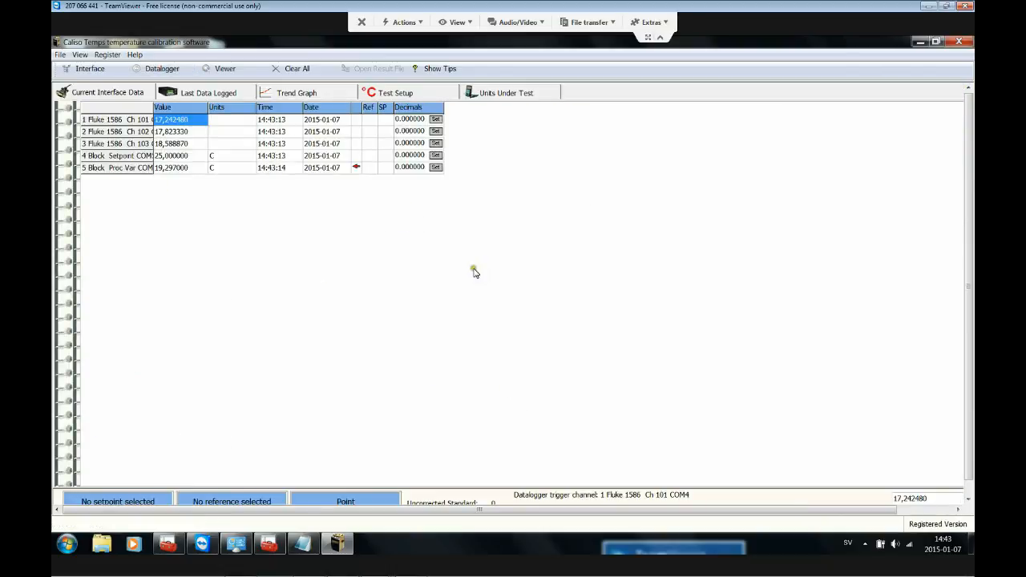
{"action": "left_click", "coordinate": [366, 119]}
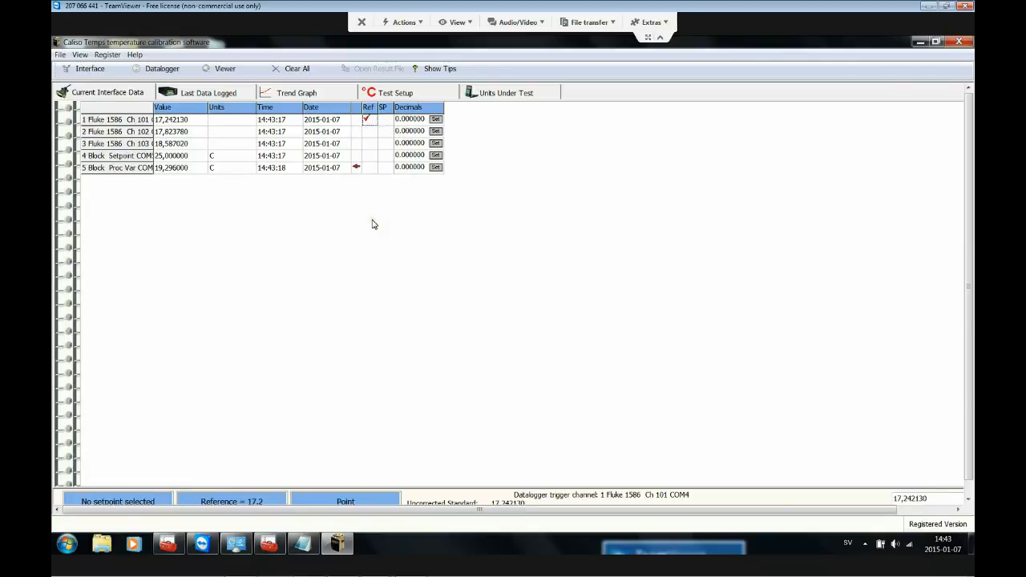
{"action": "left_click", "coordinate": [384, 155]}
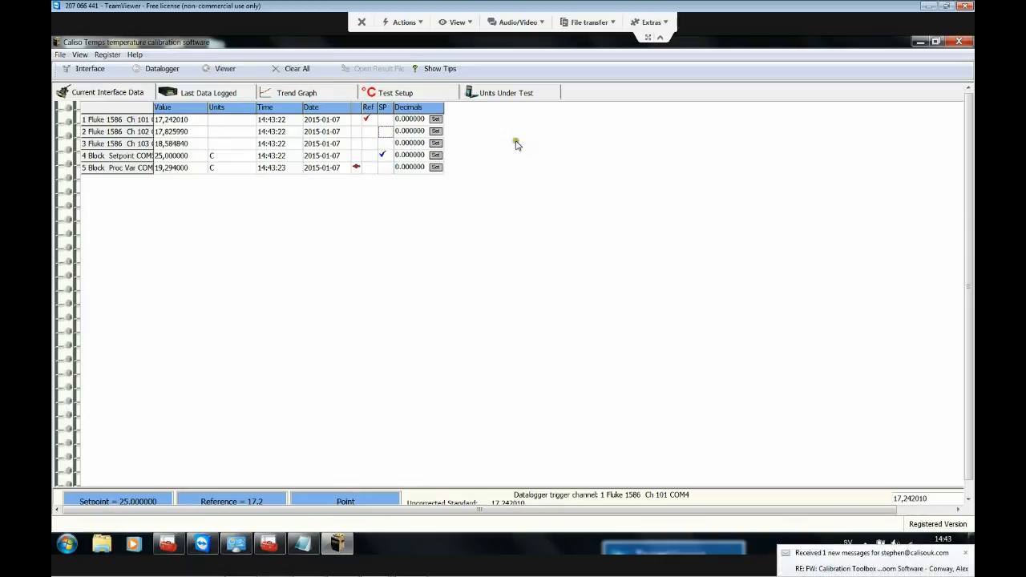
Set the decimal places to 0.00 for both Fluke 1586 Ch 101 and the block setpoint channel.
{"action": "left_click", "coordinate": [436, 119]}
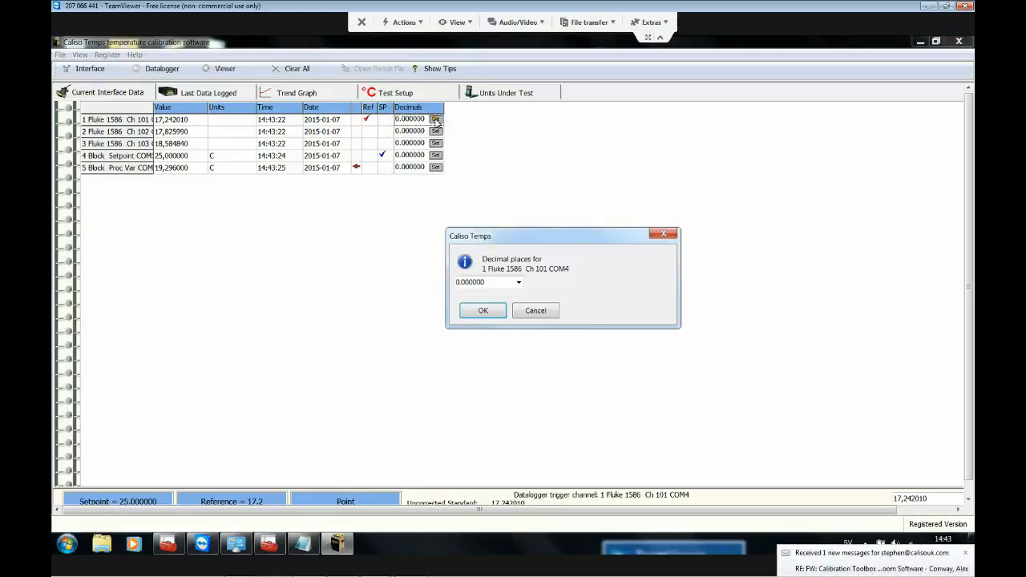
{"action": "left_click", "coordinate": [520, 282]}
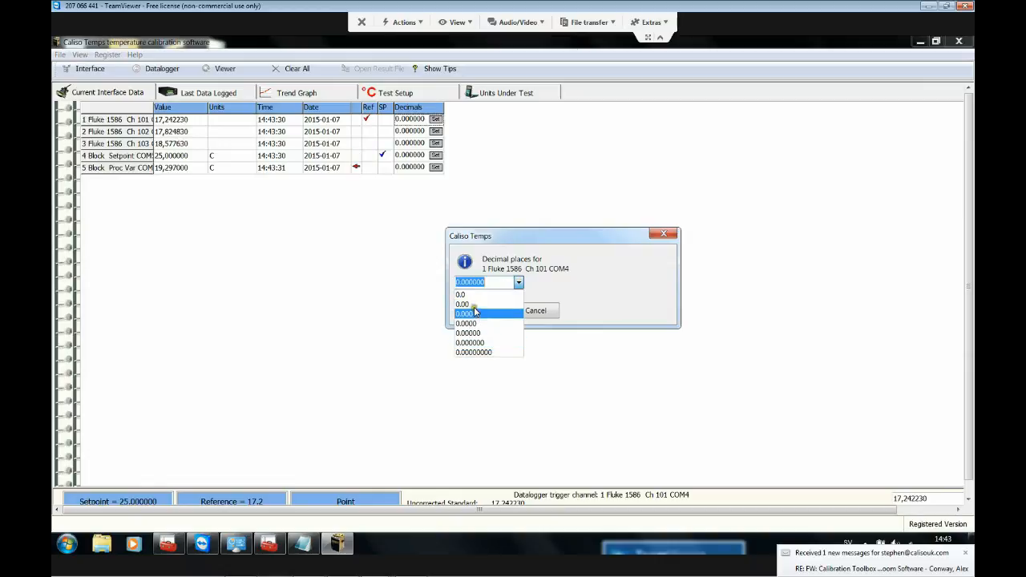
{"action": "left_click", "coordinate": [473, 306]}
{"action": "left_click", "coordinate": [485, 311]}
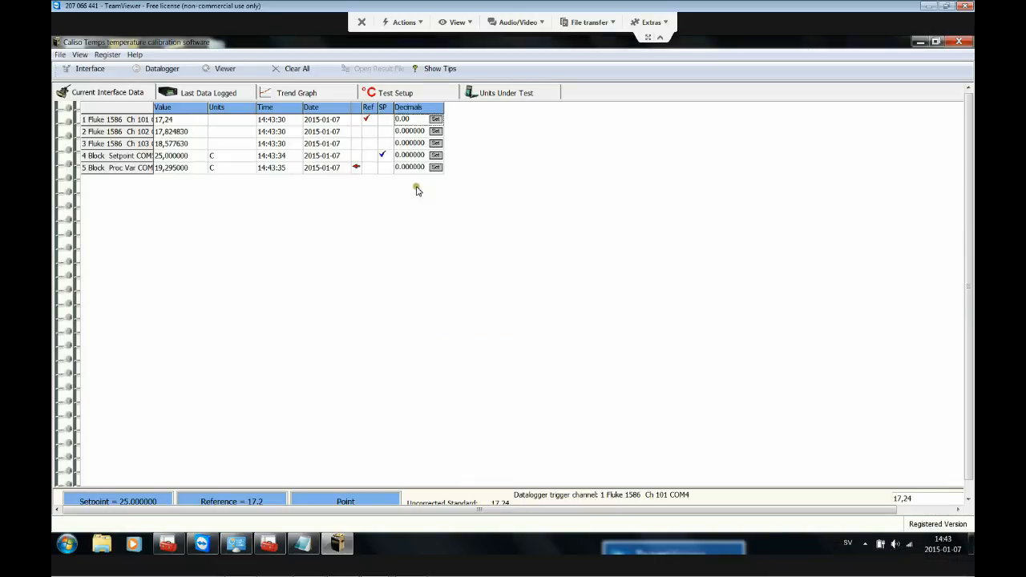
{"action": "left_click", "coordinate": [436, 155]}
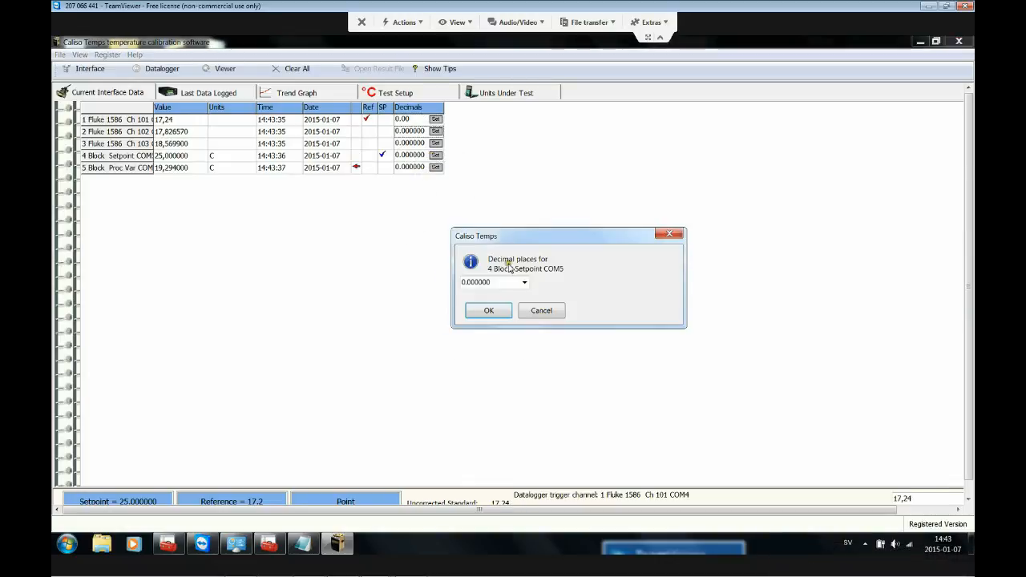
{"action": "left_click", "coordinate": [526, 283]}
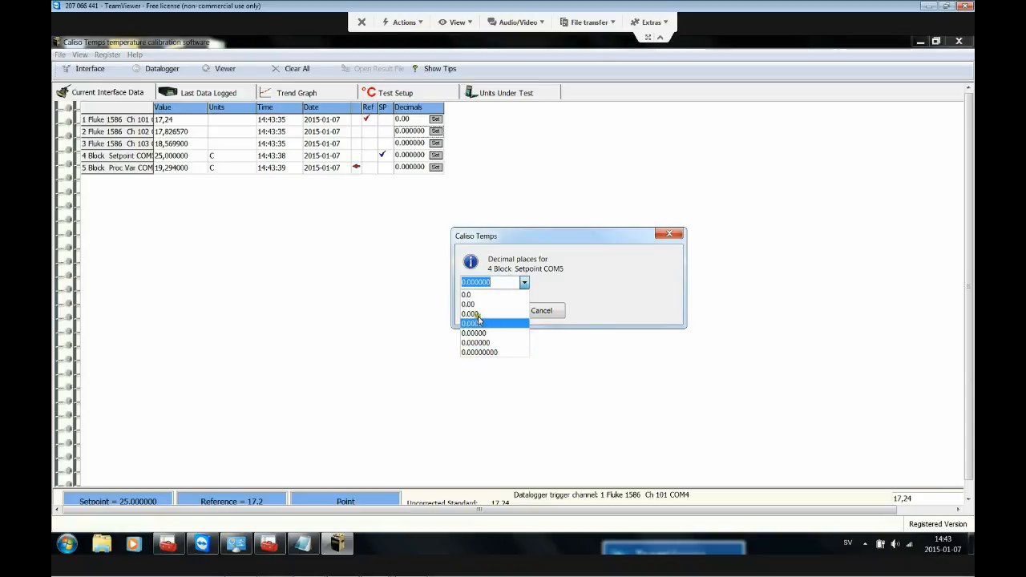
{"action": "left_click", "coordinate": [471, 304]}
{"action": "left_click", "coordinate": [499, 312]}
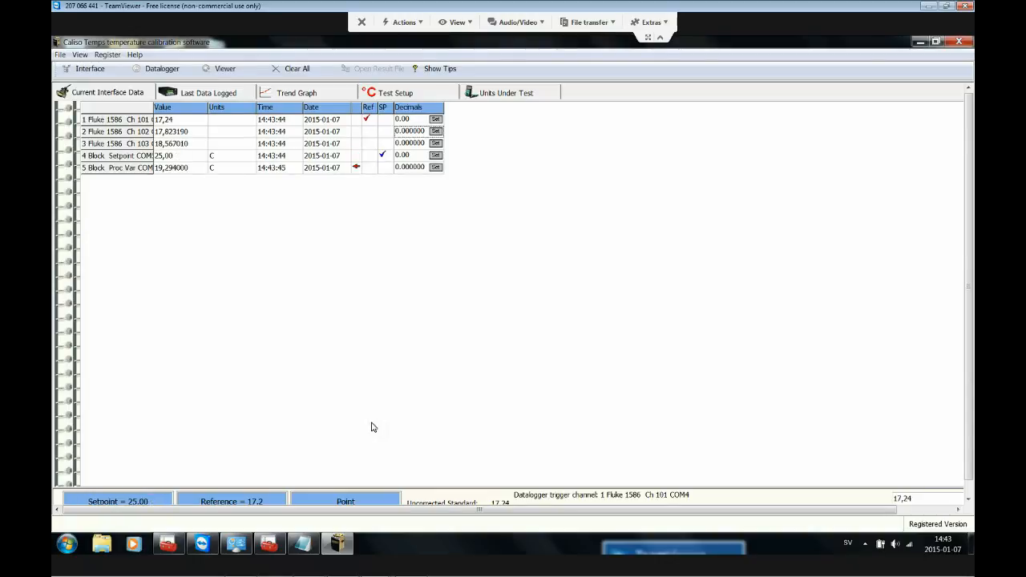
In the test setup, enter the four test point setpoints 30, 50, 70 and 100.
{"action": "left_click", "coordinate": [400, 95]}
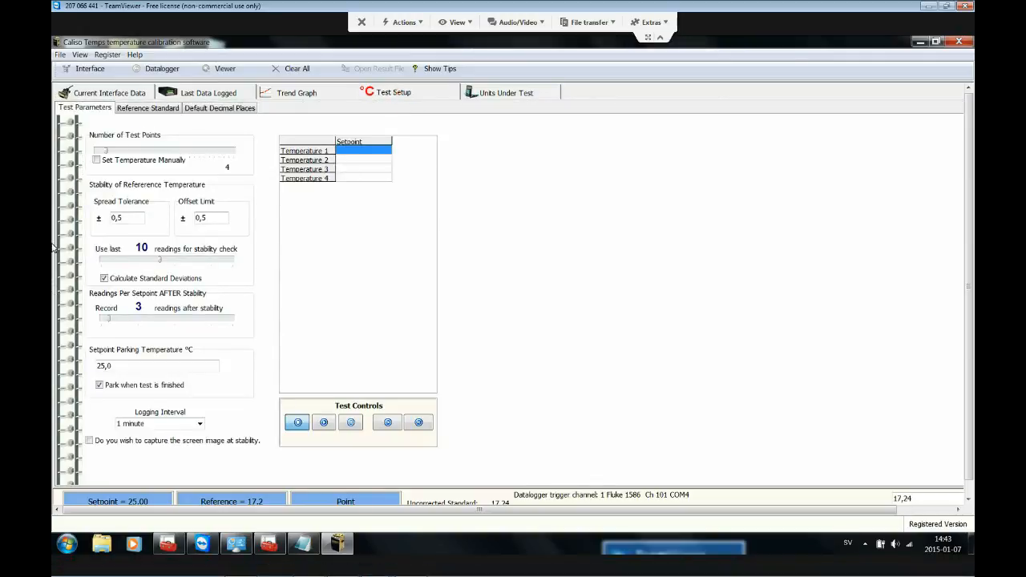
{"action": "left_click", "coordinate": [107, 152]}
{"action": "mouse_move", "coordinate": [106, 153]}
{"action": "left_mouse_down"}
{"action": "mouse_move", "coordinate": [123, 152]}
{"action": "mouse_move", "coordinate": [107, 152]}
{"action": "left_mouse_up"}
{"action": "left_click", "coordinate": [368, 152]}
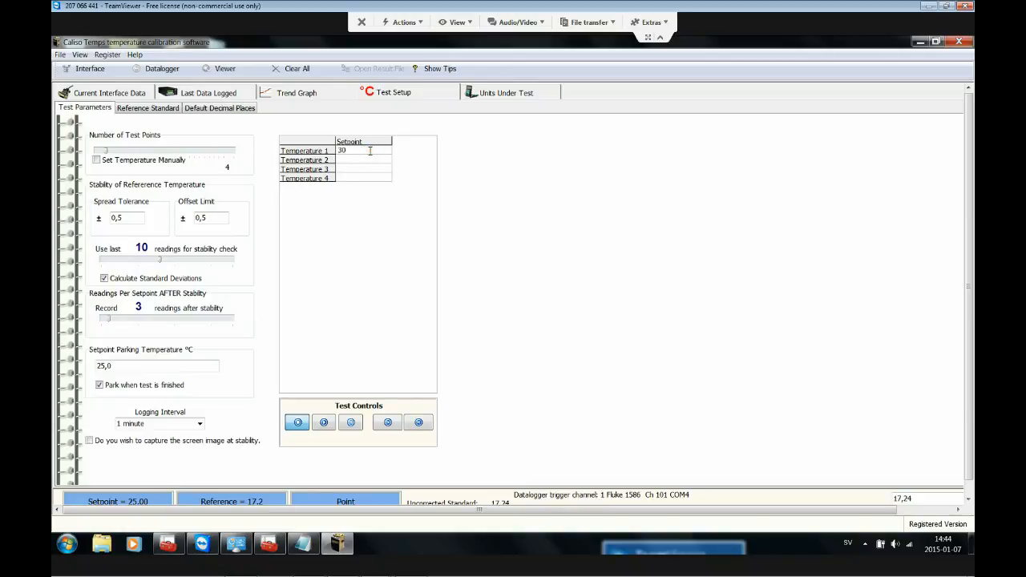
{"action": "key", "text": "Return"}
{"action": "type", "text": "50"}
{"action": "key", "text": "Return"}
{"action": "type", "text": "70"}
{"action": "key", "text": "Return"}
{"action": "type", "text": "100"}
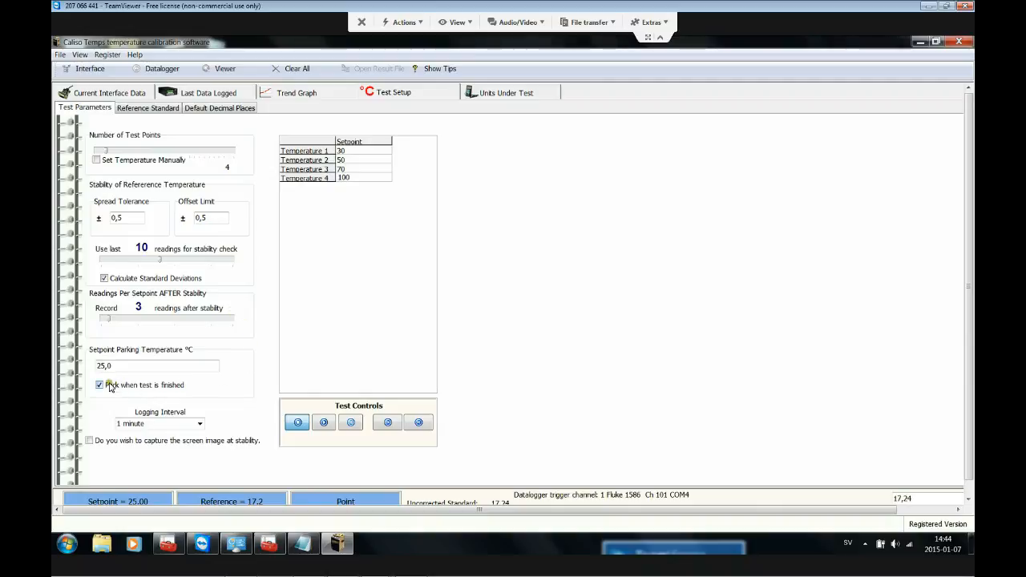
Set the test's logging interval to 15 seconds.
{"action": "left_click", "coordinate": [200, 423]}
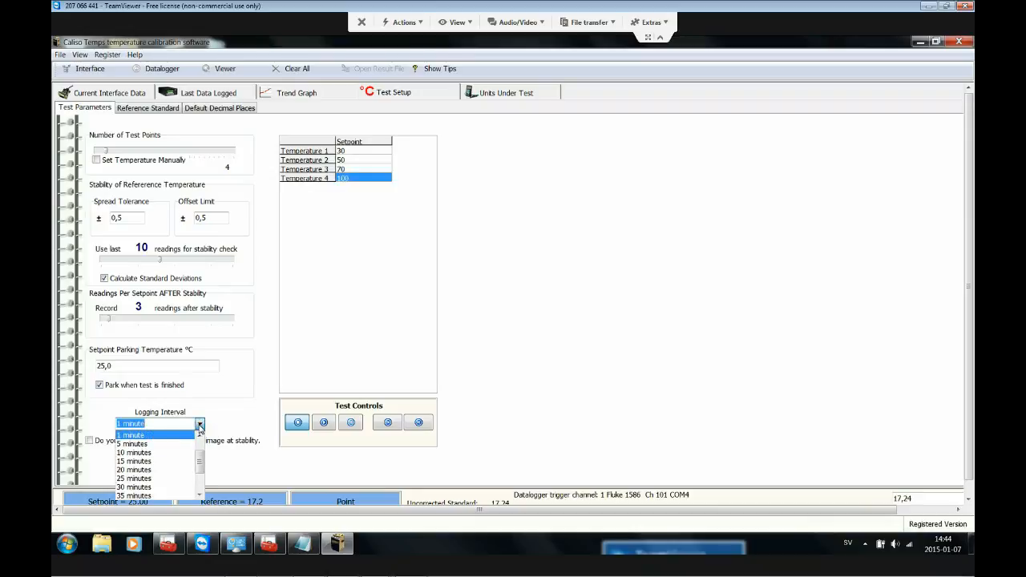
{"action": "left_click_drag", "start_coordinate": [201, 463], "coordinate": [201, 451]}
{"action": "left_click", "coordinate": [154, 445]}
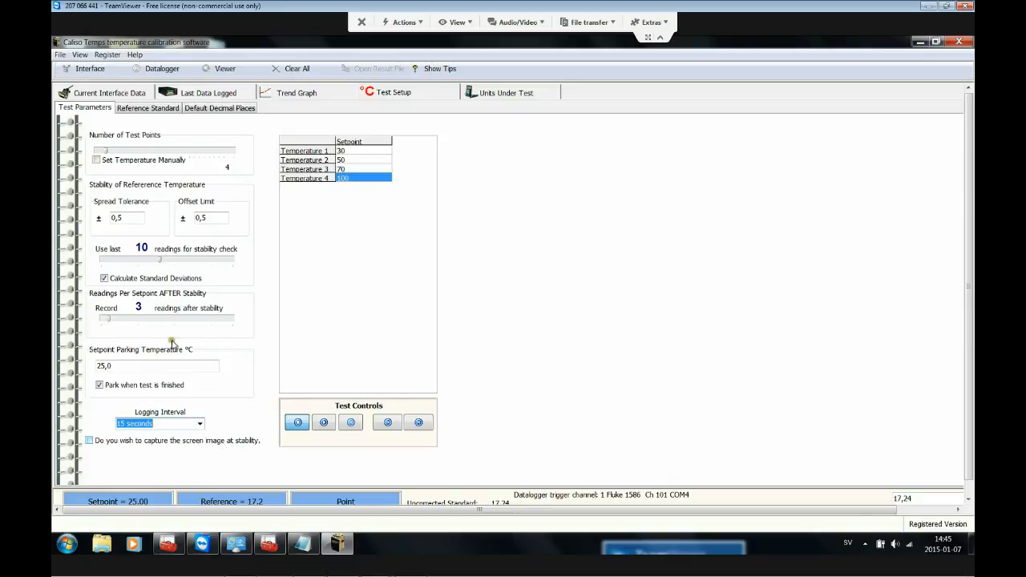
Review the reference standard conversion settings and the default decimal places, and return to the test parameters.
{"action": "left_click", "coordinate": [144, 108]}
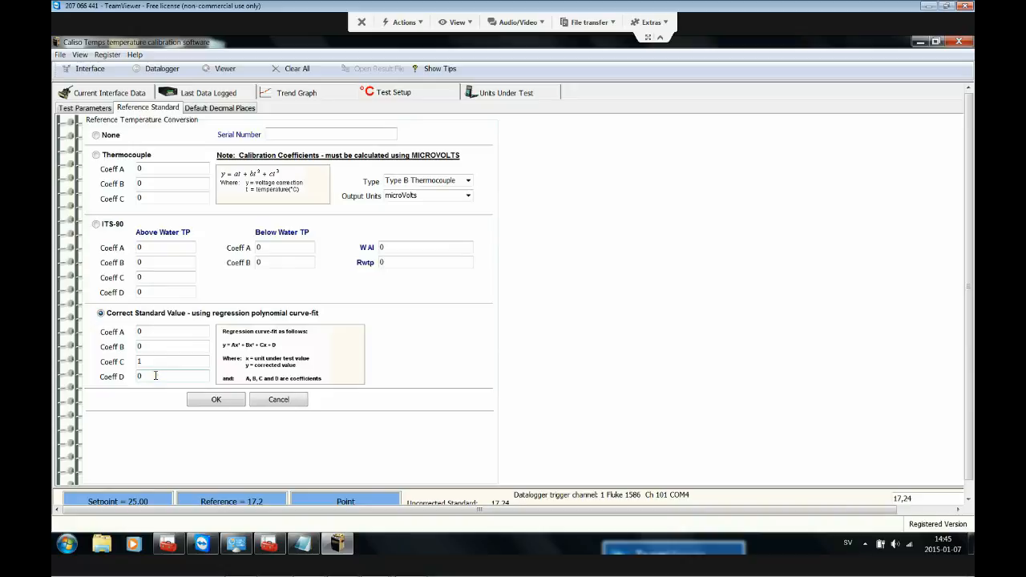
{"action": "left_click", "coordinate": [205, 109]}
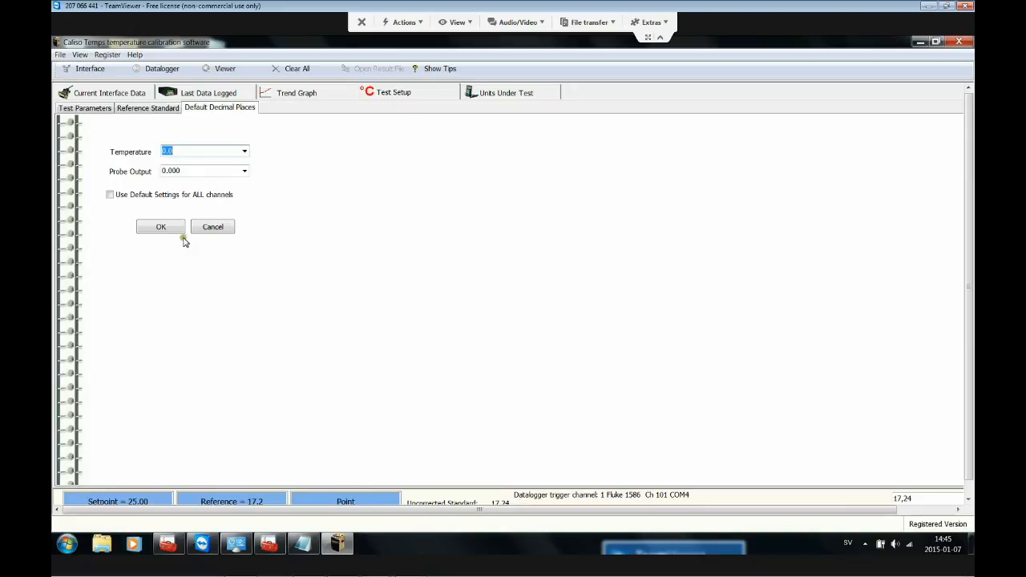
{"action": "left_click", "coordinate": [93, 109]}
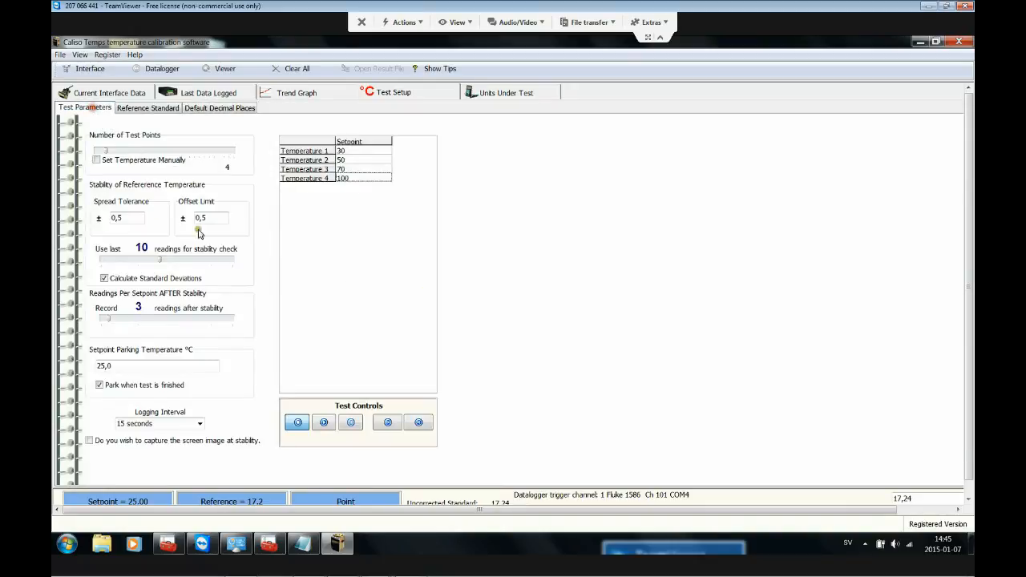
Start the test, storing its data in the Desktop folder under the data block name VideoDemo.
{"action": "left_click", "coordinate": [324, 423]}
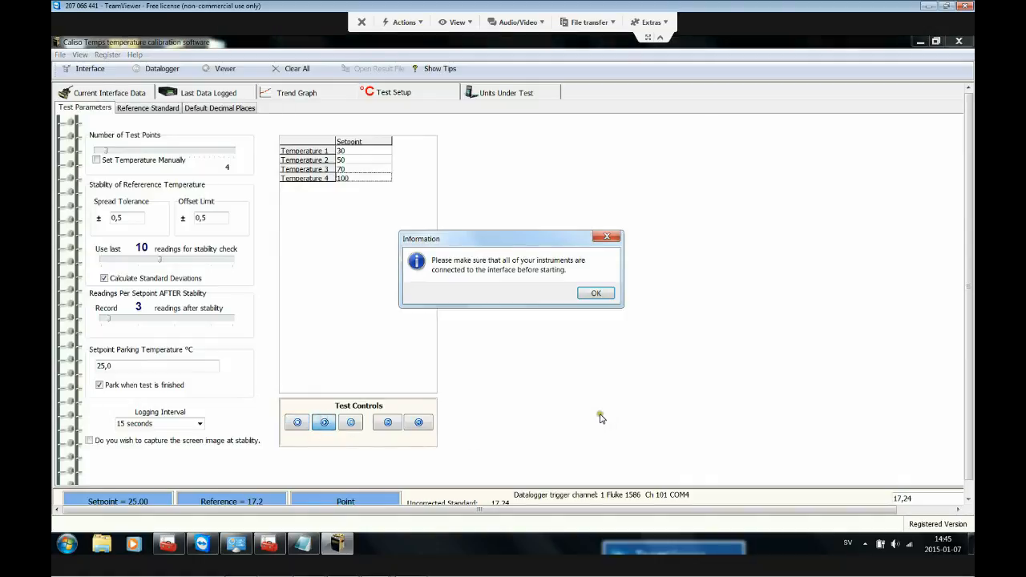
{"action": "left_click", "coordinate": [596, 296]}
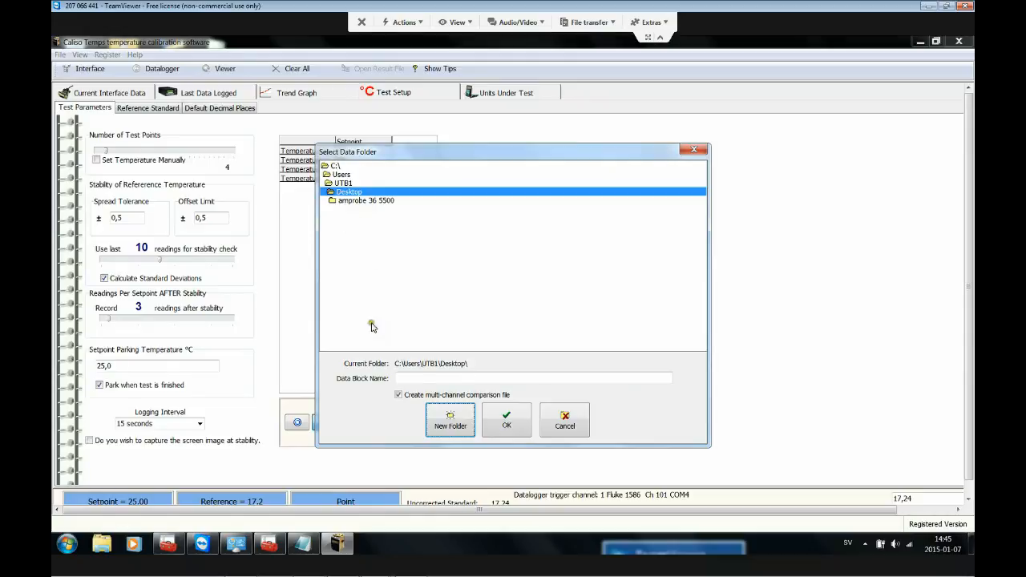
{"action": "left_click", "coordinate": [423, 380]}
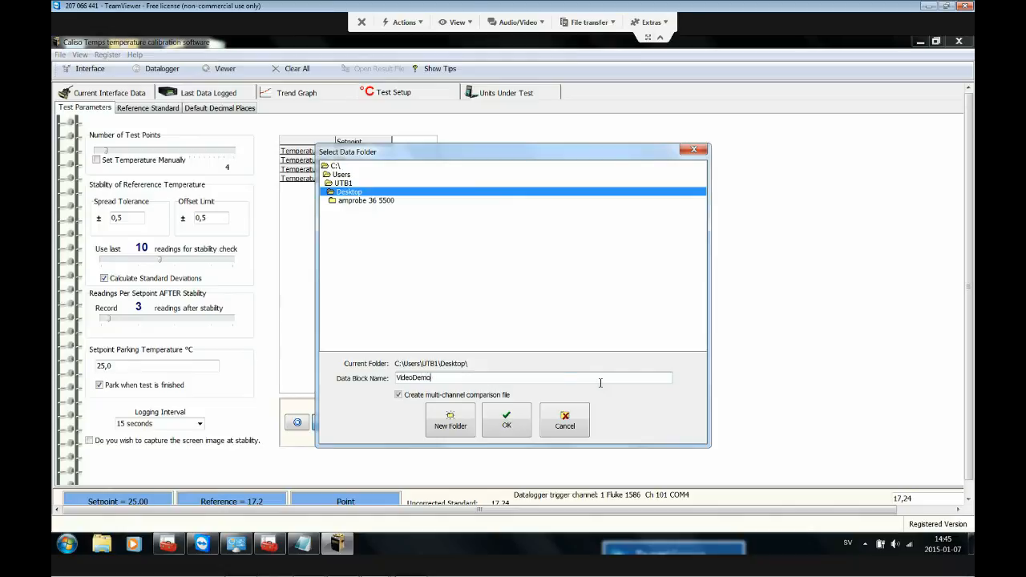
{"action": "left_click", "coordinate": [509, 431]}
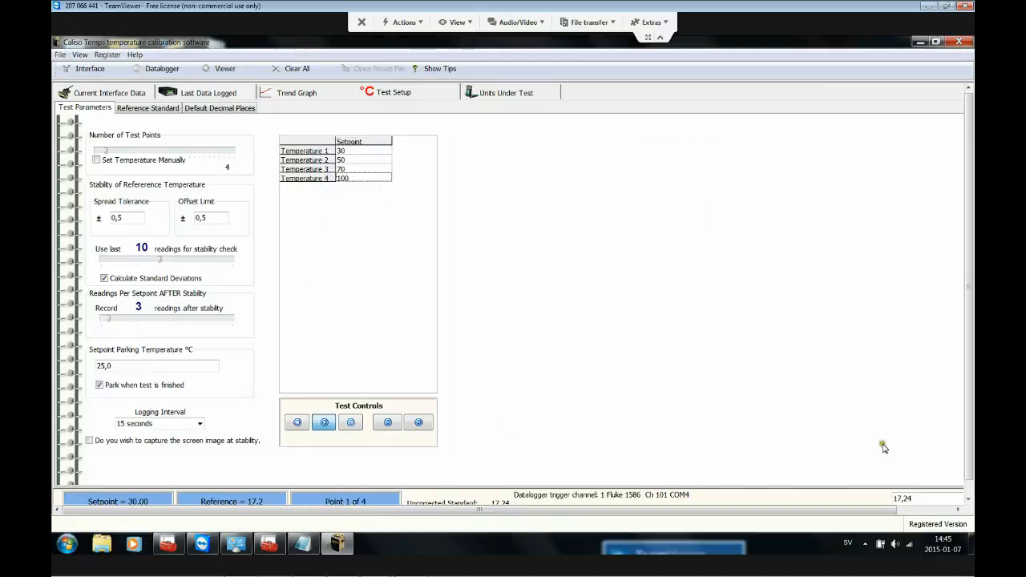
Examine the running test's setpoint, reference and point status along with the current interface data.
{"action": "left_click", "coordinate": [969, 500]}
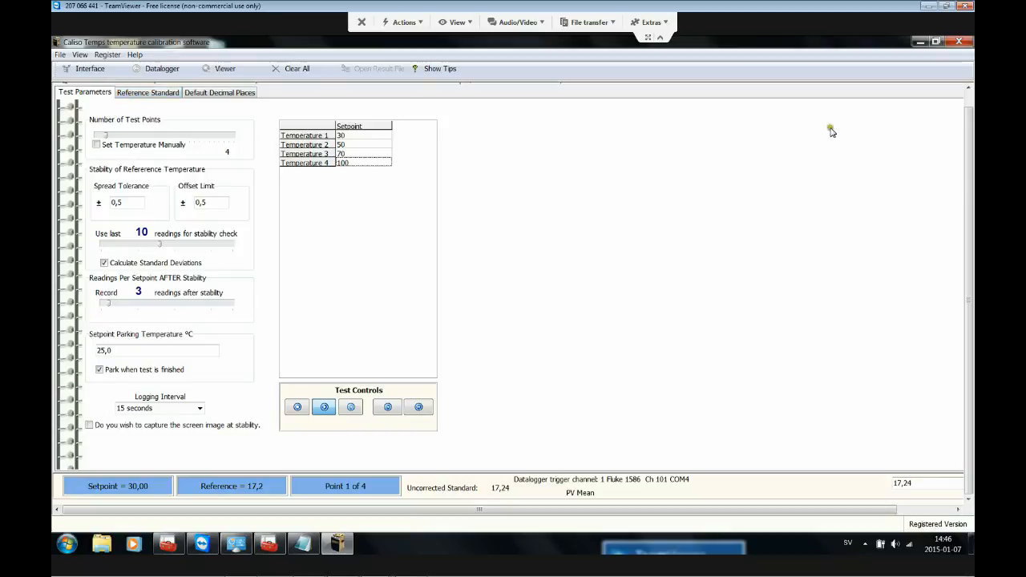
{"action": "left_click", "coordinate": [968, 133]}
{"action": "left_click_drag", "start_coordinate": [967, 115], "coordinate": [968, 98]}
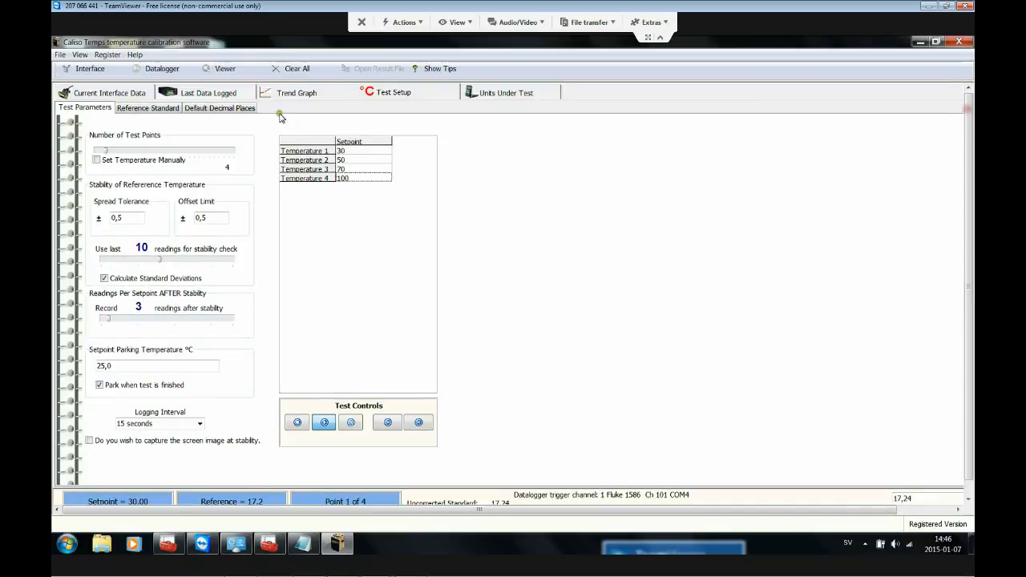
{"action": "left_click", "coordinate": [120, 94]}
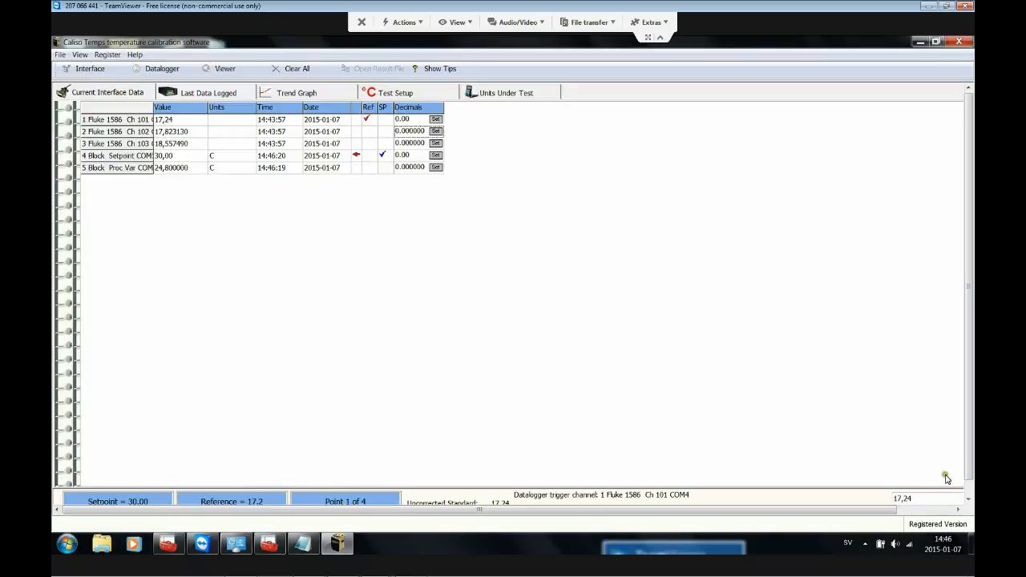
{"action": "left_click_drag", "start_coordinate": [969, 474], "coordinate": [969, 513]}
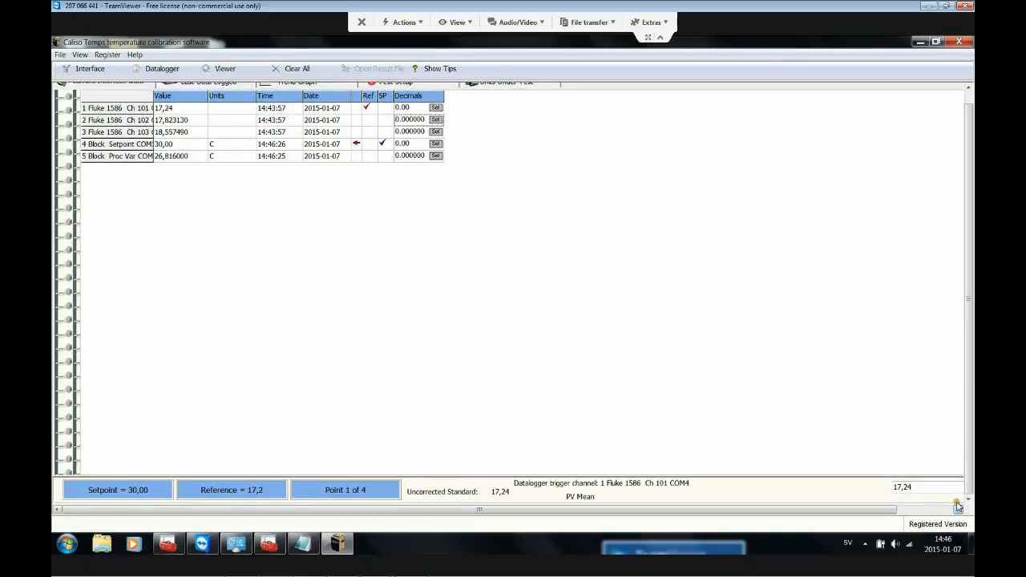
{"action": "left_click", "coordinate": [968, 499]}
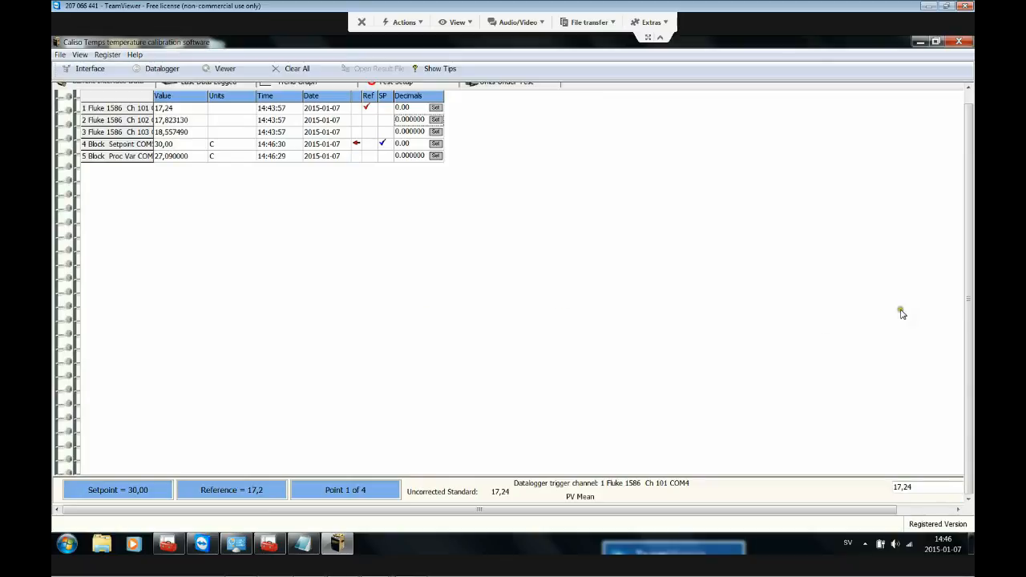
{"action": "left_click", "coordinate": [970, 307]}
{"action": "left_click_drag", "start_coordinate": [970, 307], "coordinate": [948, 287]}
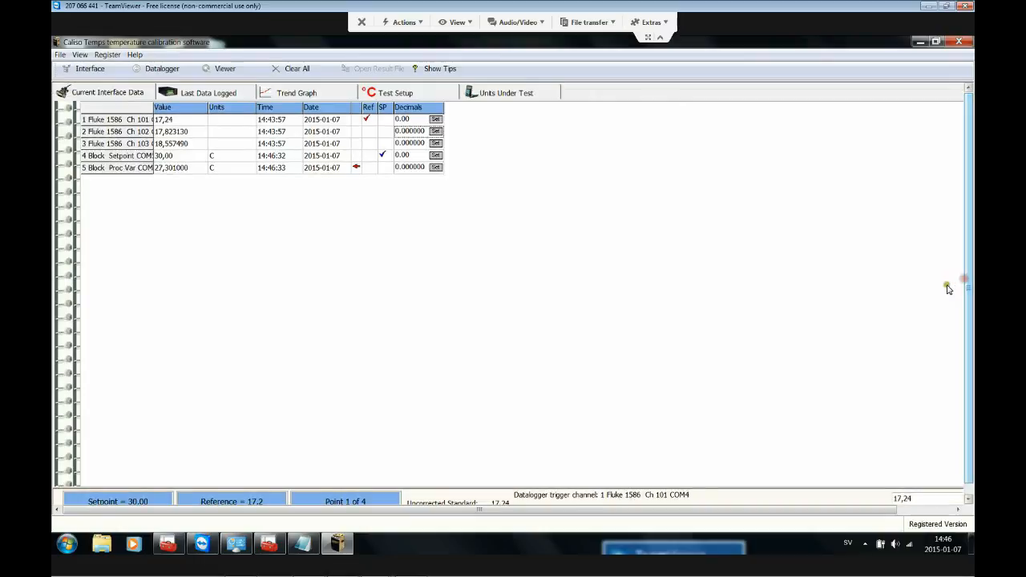
Examine the logged data of the running test: the last scan, the run data readings and the data file list.
{"action": "left_click", "coordinate": [197, 92]}
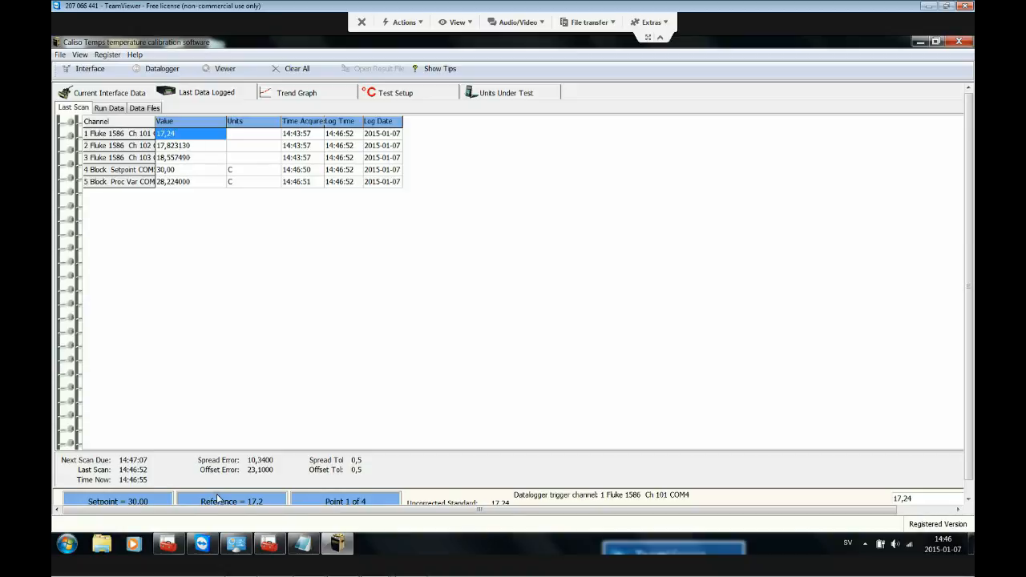
{"action": "left_click", "coordinate": [115, 107]}
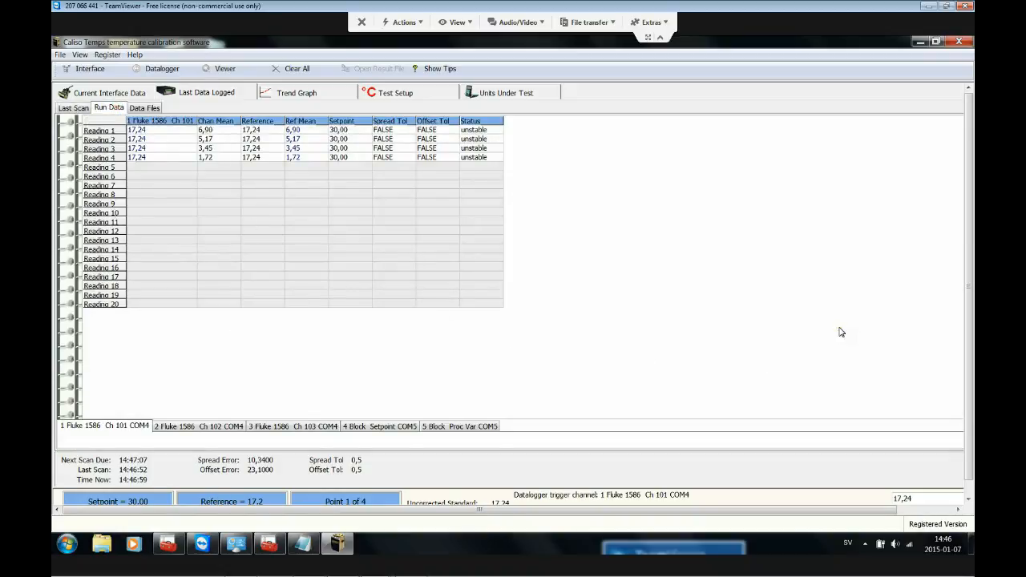
{"action": "left_click", "coordinate": [136, 110]}
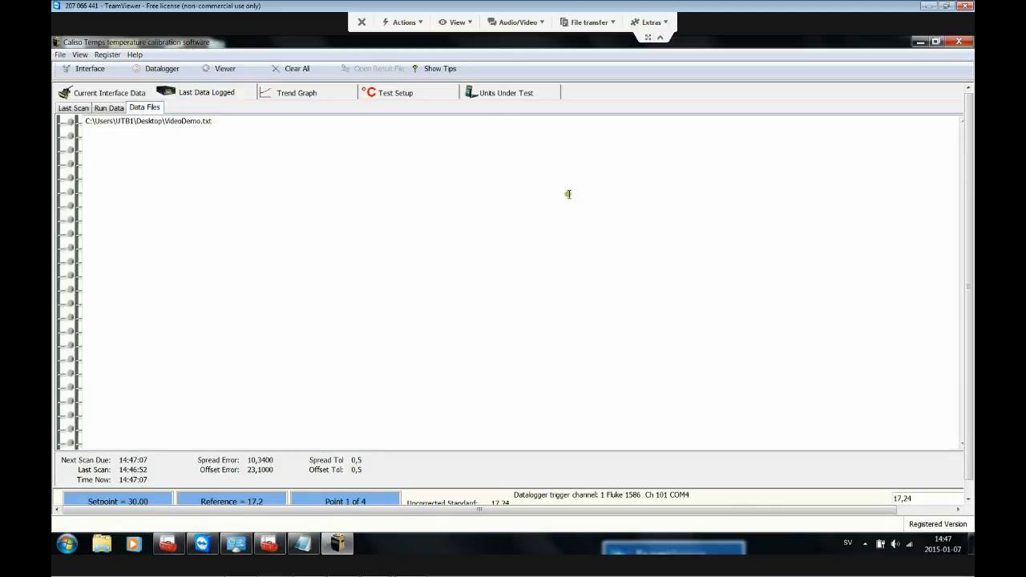
{"action": "left_click", "coordinate": [110, 108]}
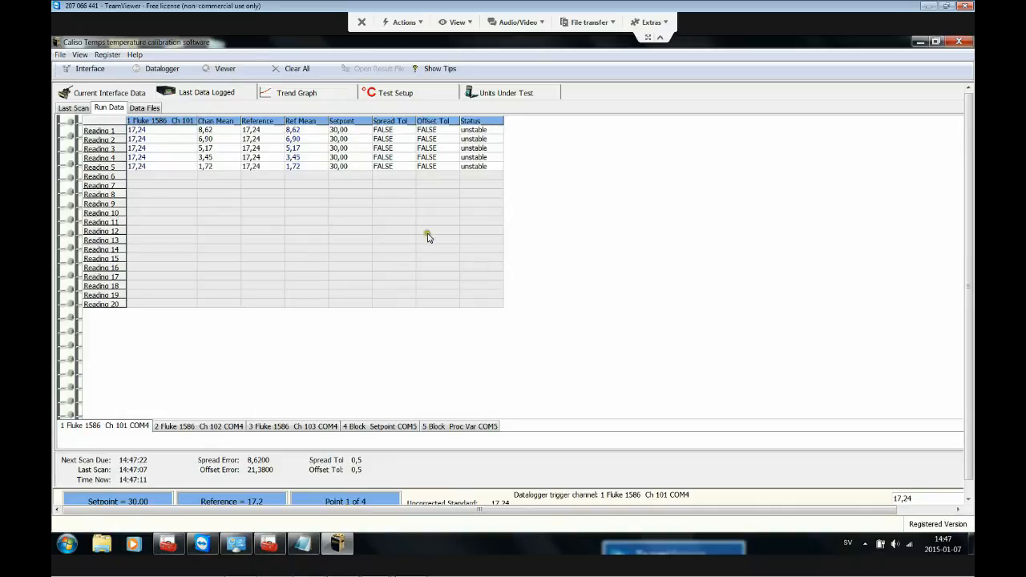
In the trend graph, colour the block setpoint trace red and the block process variable trace blue.
{"action": "left_click", "coordinate": [319, 96]}
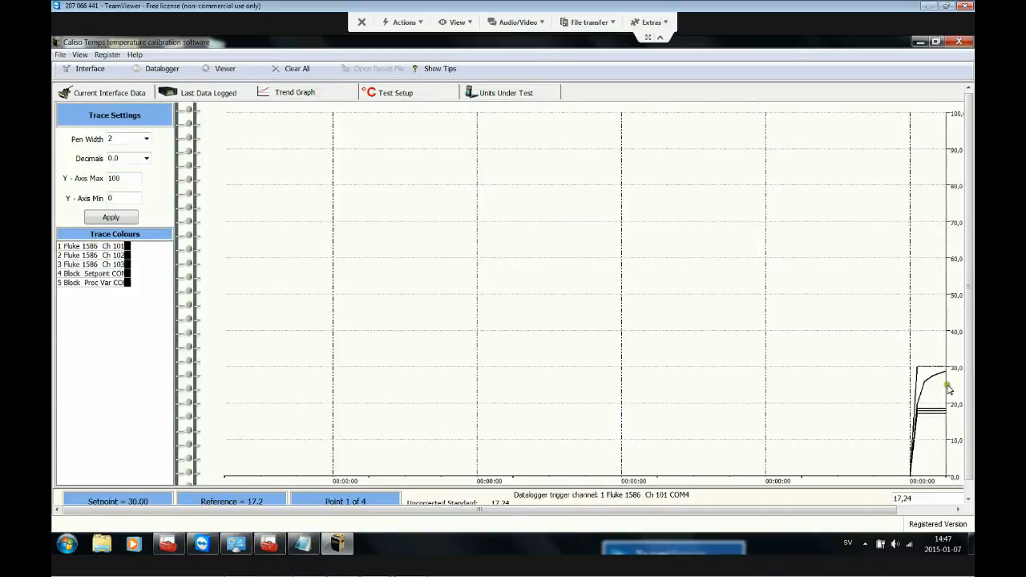
{"action": "left_click", "coordinate": [128, 276]}
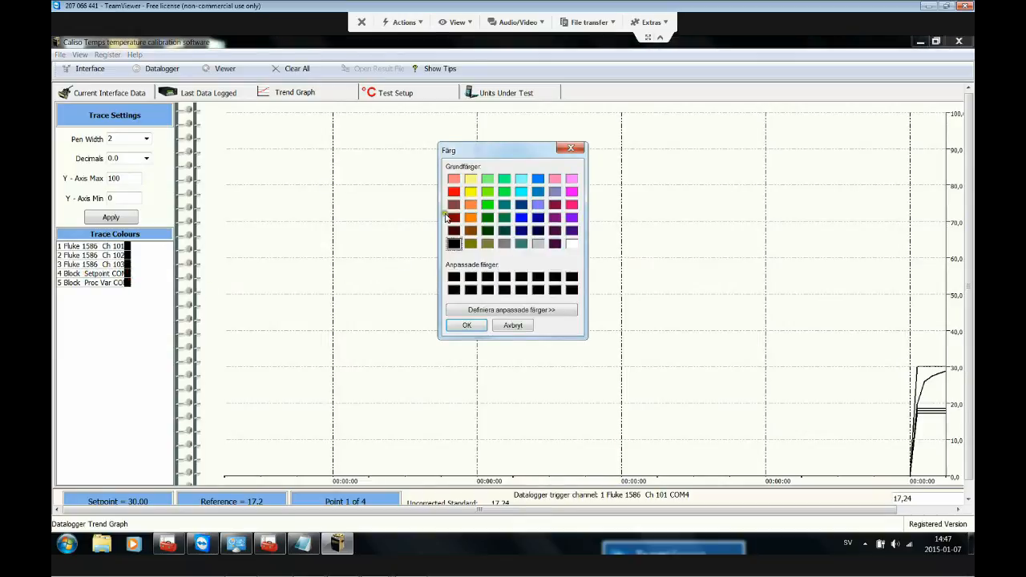
{"action": "left_click", "coordinate": [455, 193]}
{"action": "left_click", "coordinate": [465, 325]}
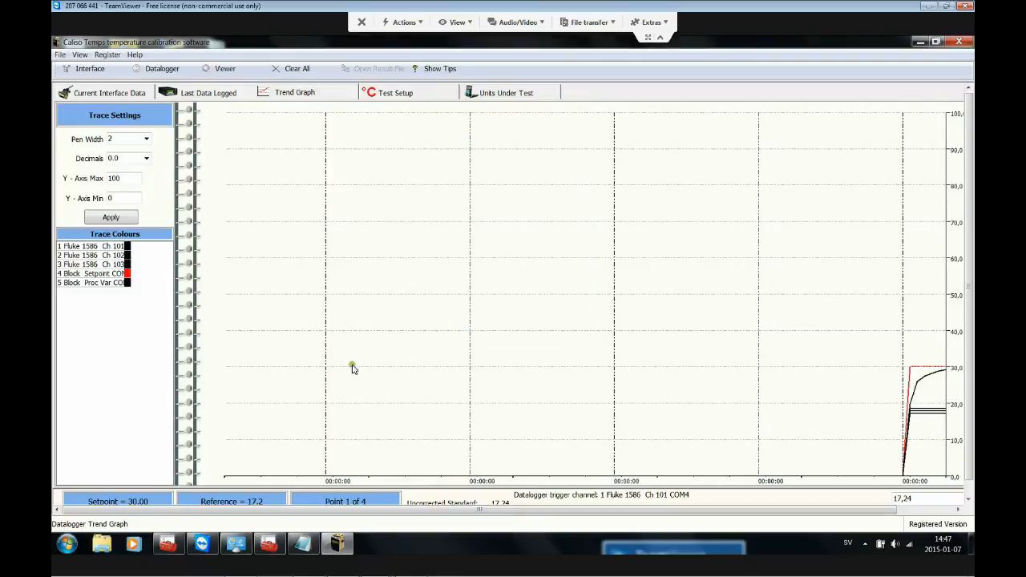
{"action": "double_click", "coordinate": [88, 282]}
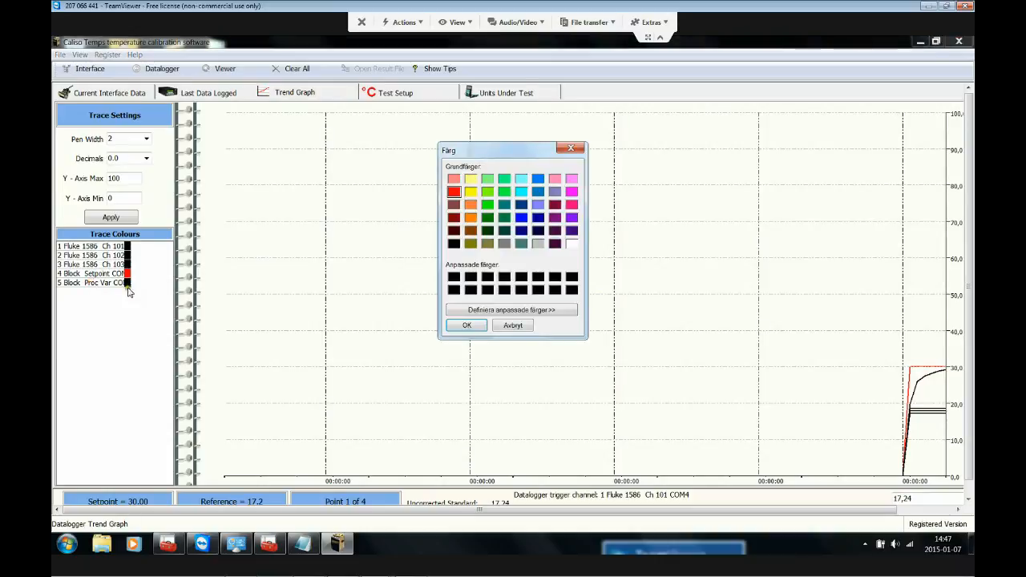
{"action": "left_click", "coordinate": [520, 217]}
{"action": "left_click", "coordinate": [468, 327]}
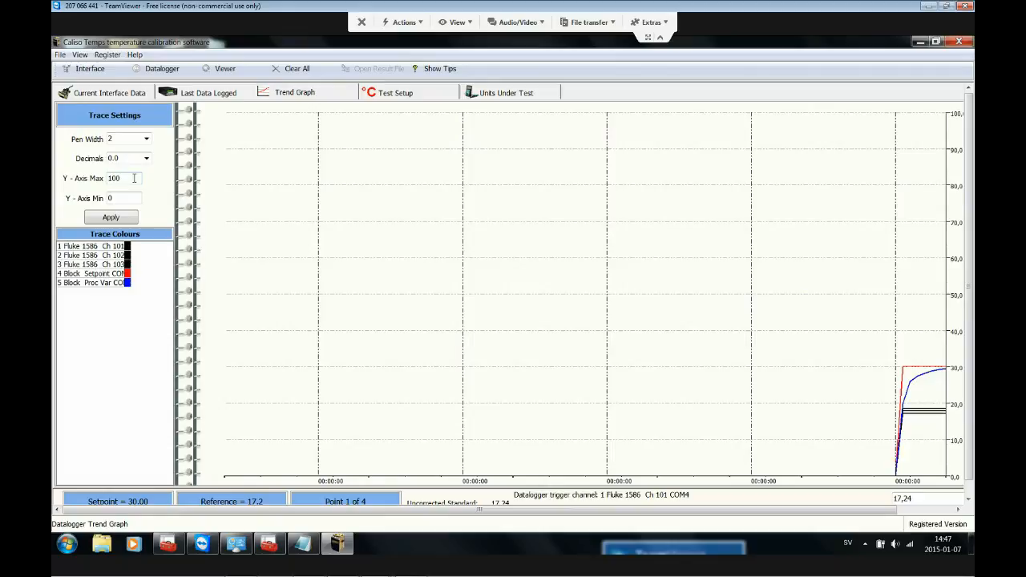
Set the trend graph's Y-axis maximum to 50 and apply the trace settings.
{"action": "left_click_drag", "start_coordinate": [134, 178], "coordinate": [116, 179]}
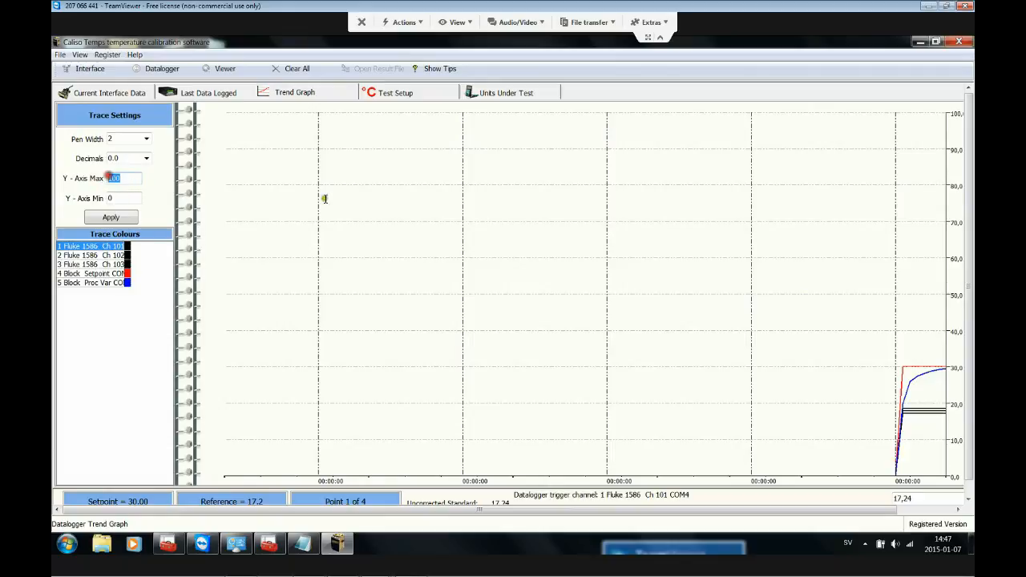
{"action": "type", "text": "50"}
{"action": "left_click", "coordinate": [111, 218]}
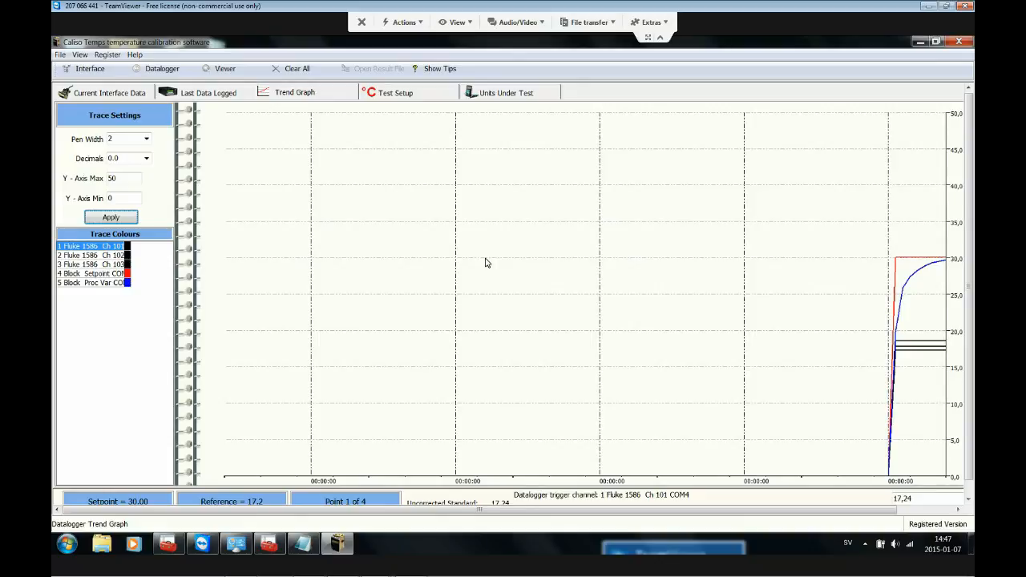
Check the current interface data and the logged run data for Fluke 1586 channel 101.
{"action": "left_click", "coordinate": [131, 94]}
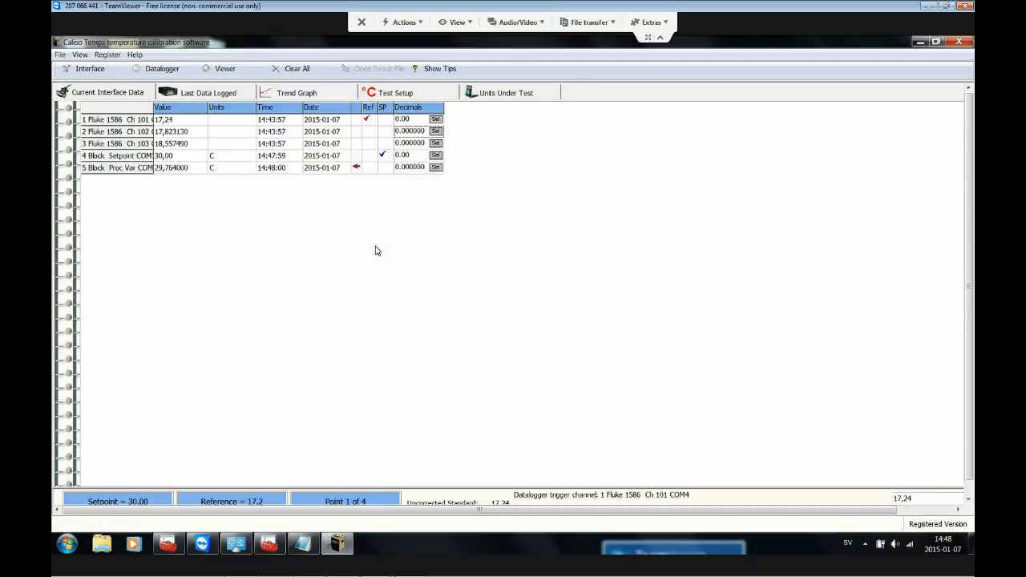
{"action": "left_click", "coordinate": [189, 96]}
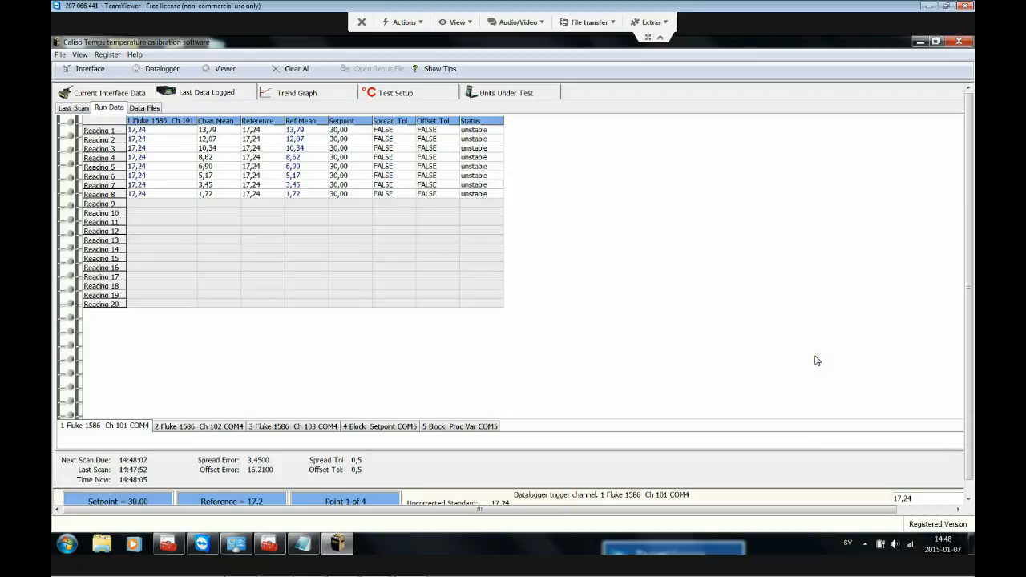